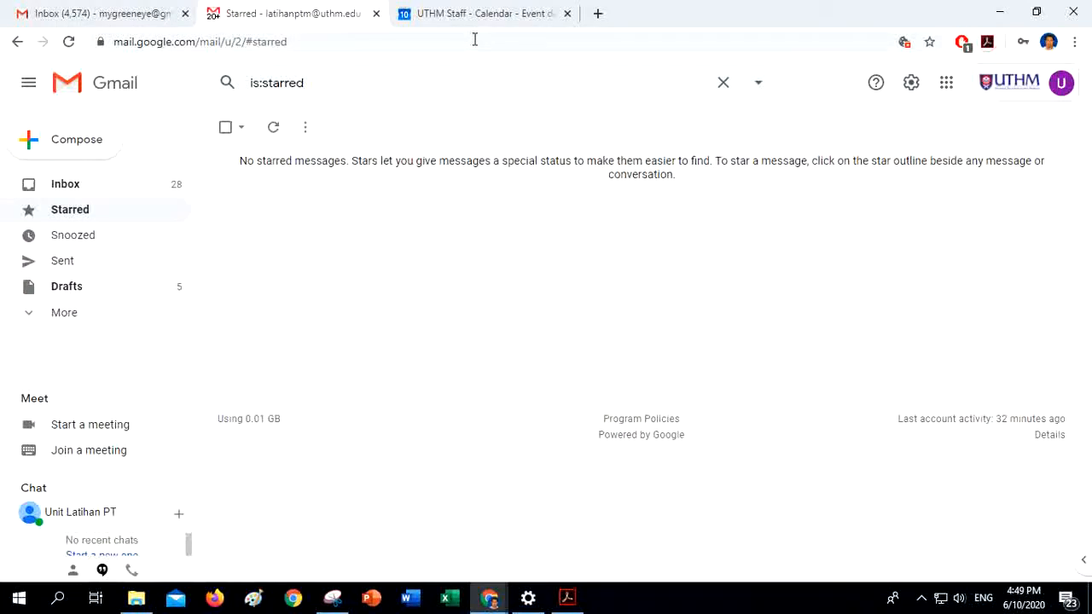
Step: From Gmail's Starred folder, open the Google apps panel listing Meet, Calendar, Drive and Docs
{"action": "left_click", "coordinate": [475, 40]}
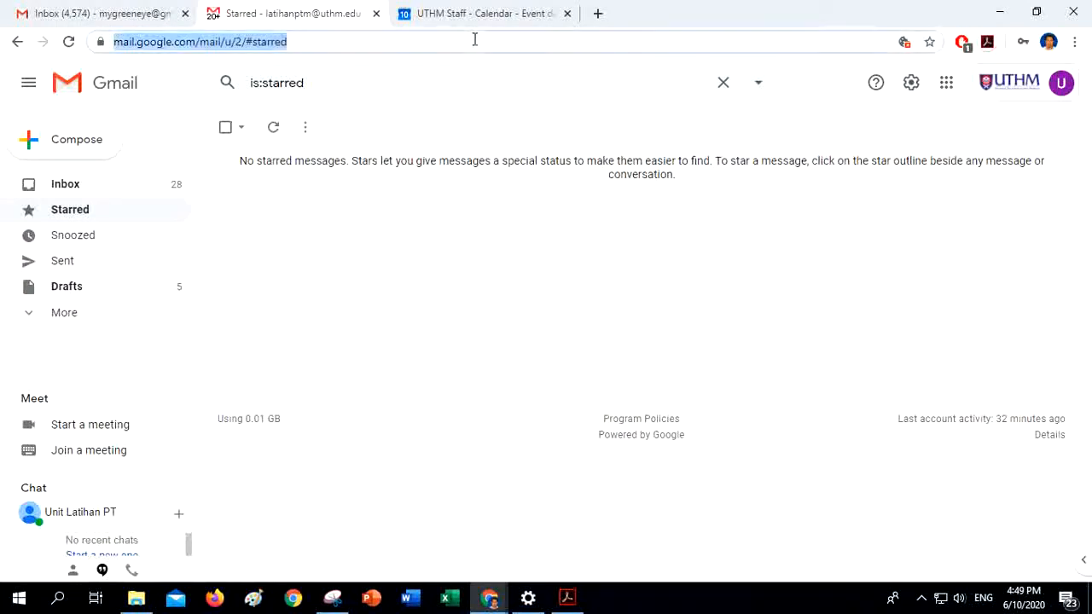
{"action": "left_click", "coordinate": [947, 85]}
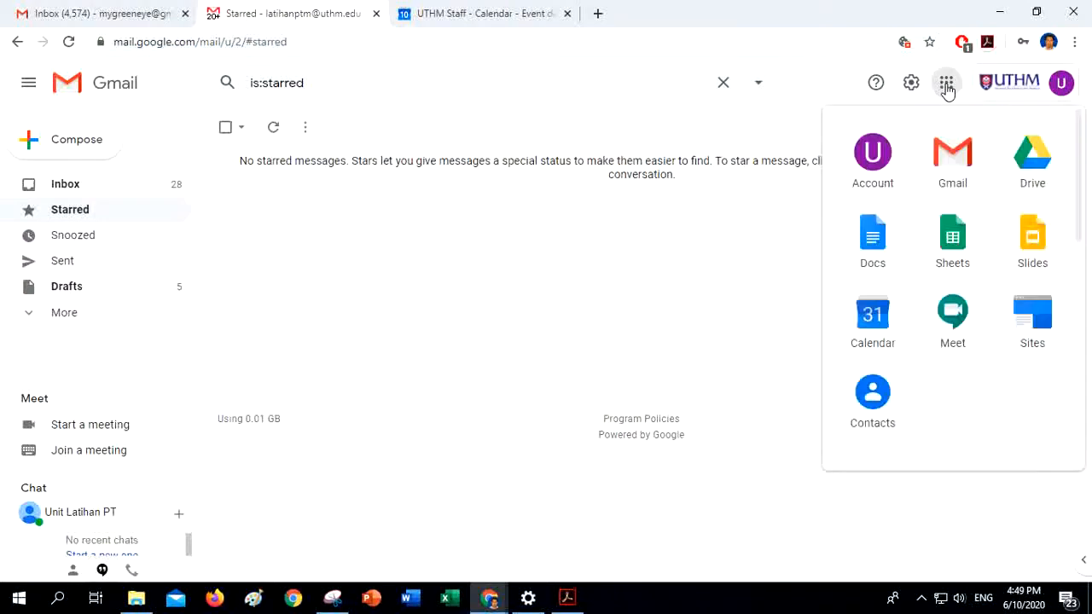
Step: Launch Google Meet and enter the pasted meeting code to reach the join preview
{"action": "left_click", "coordinate": [953, 314]}
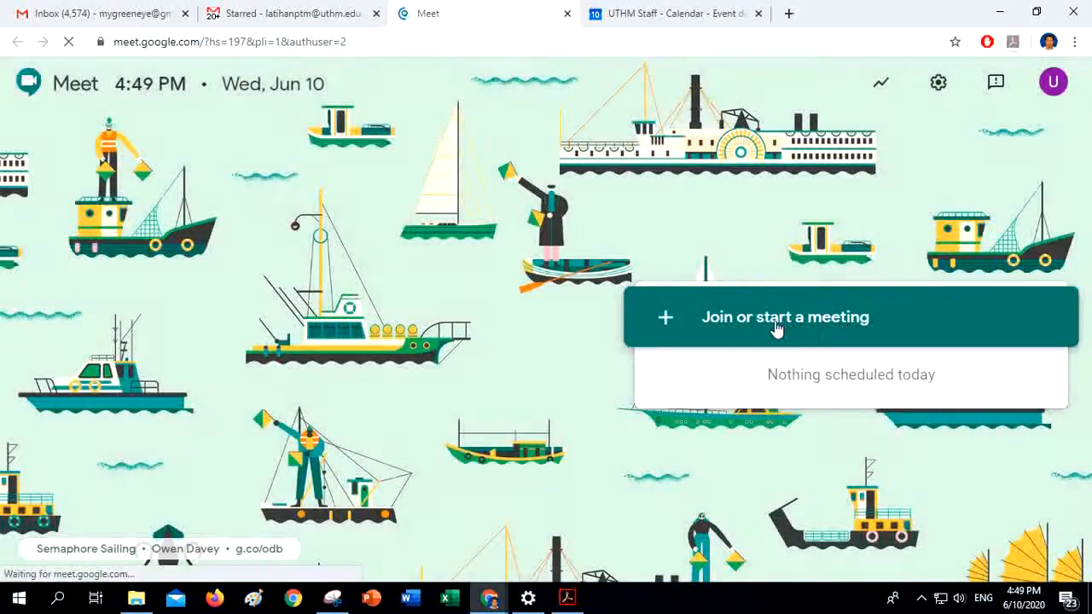
{"action": "left_click", "coordinate": [719, 326]}
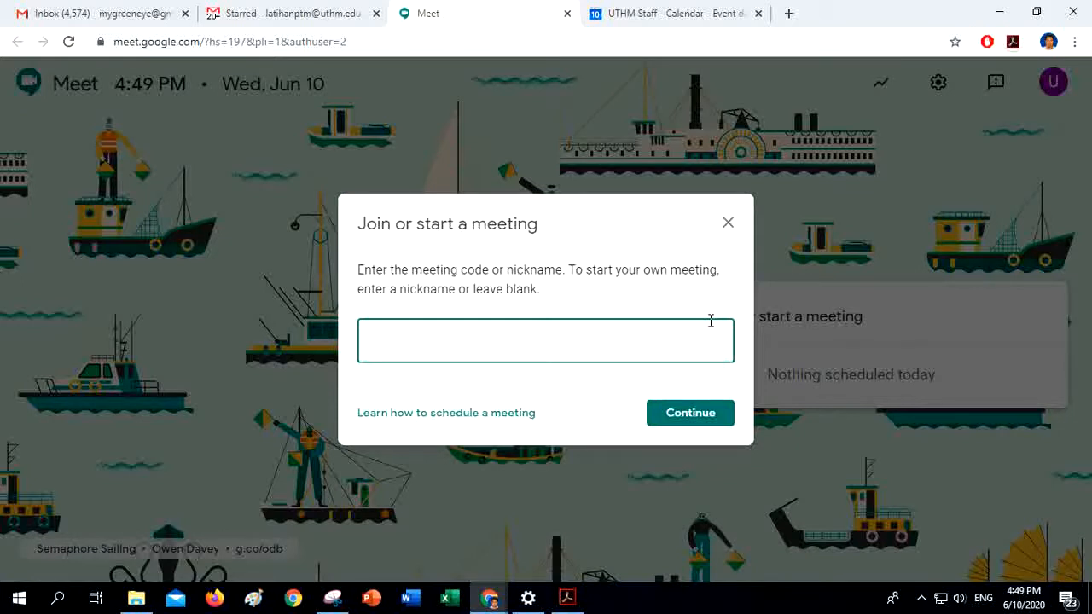
{"action": "type", "text": "xoe-gbhz-trv"}
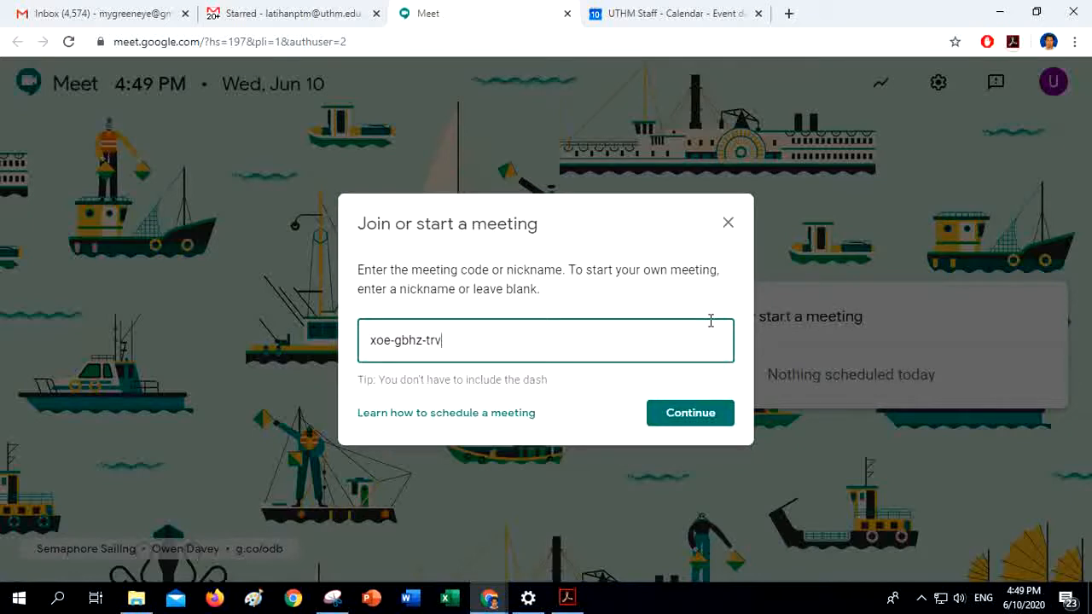
{"action": "left_click", "coordinate": [692, 415]}
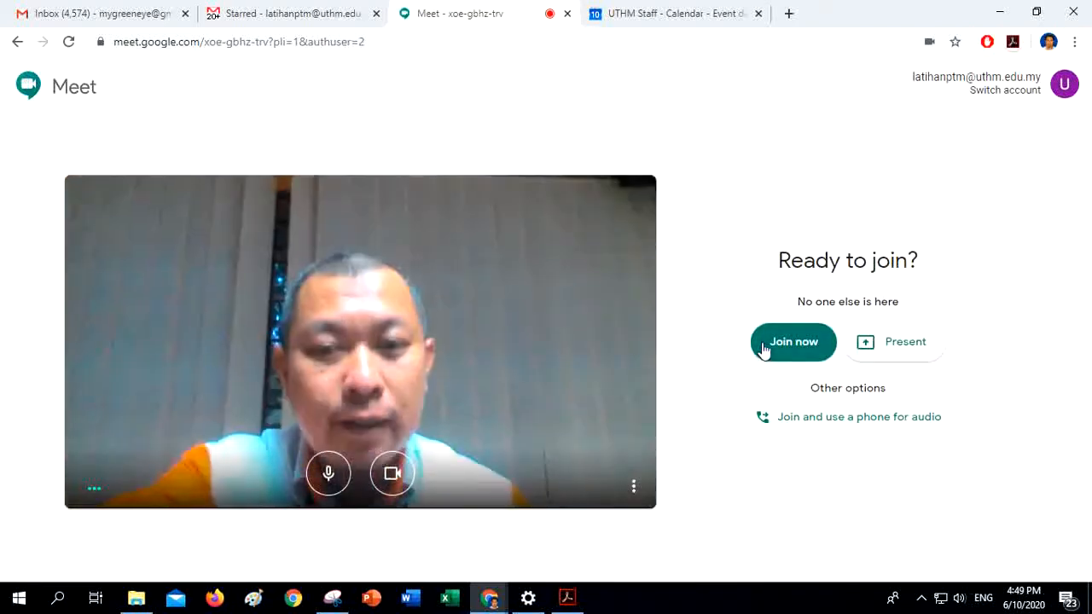
Step: Join the call, toggle the microphone off and back on, and turn the camera off
{"action": "left_click", "coordinate": [782, 343]}
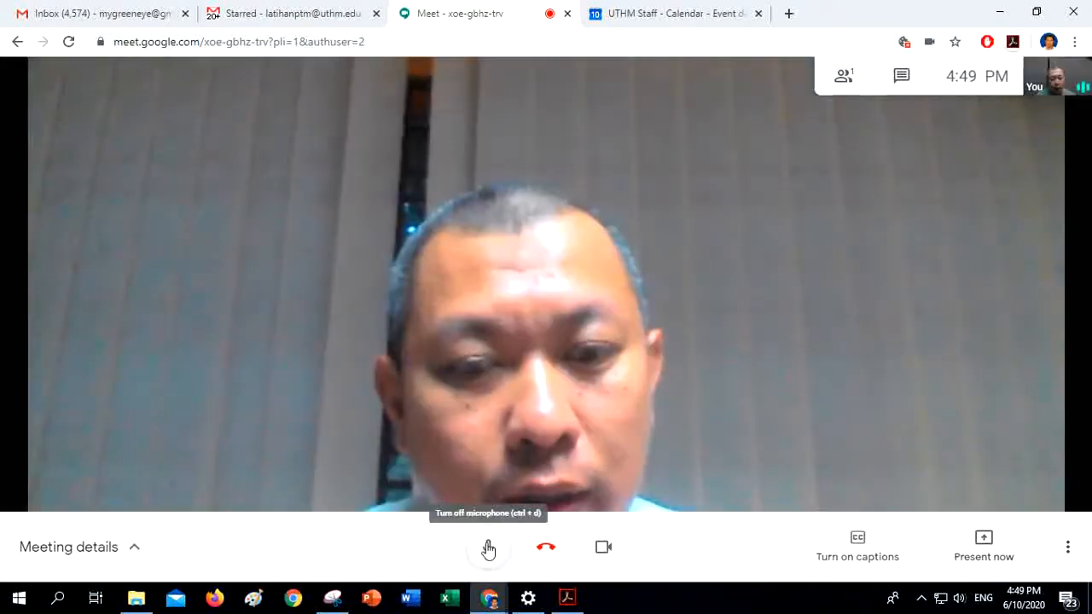
{"action": "left_click", "coordinate": [488, 548]}
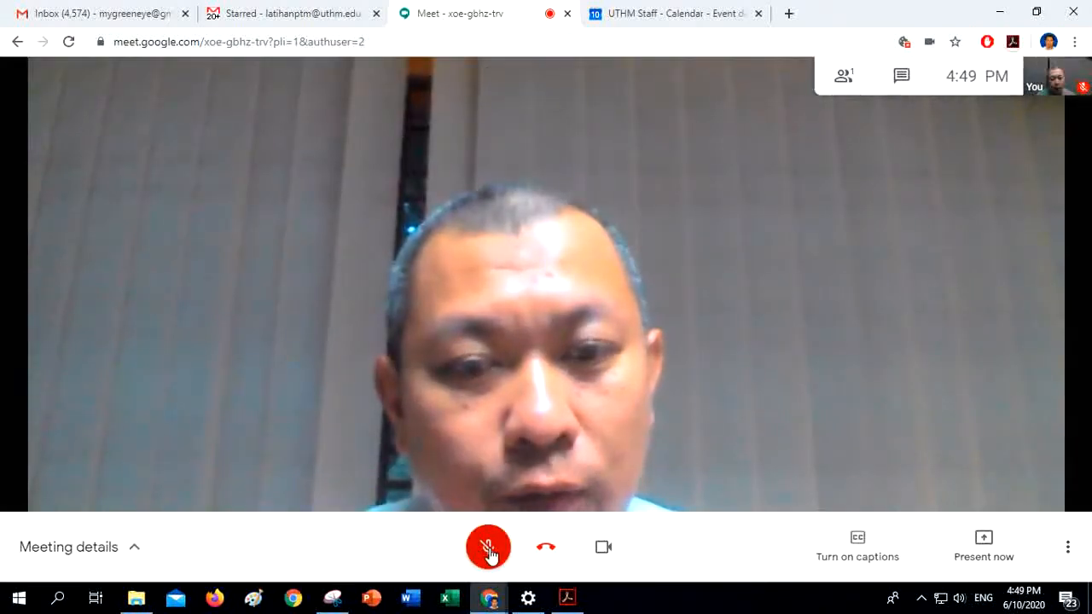
{"action": "left_click", "coordinate": [489, 551]}
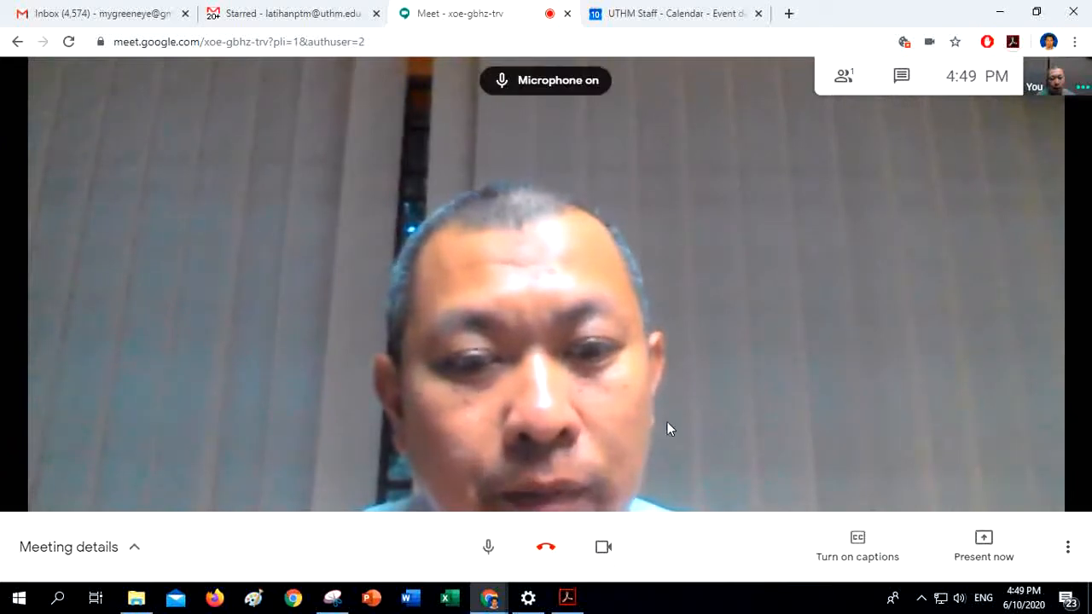
{"action": "left_click", "coordinate": [604, 551]}
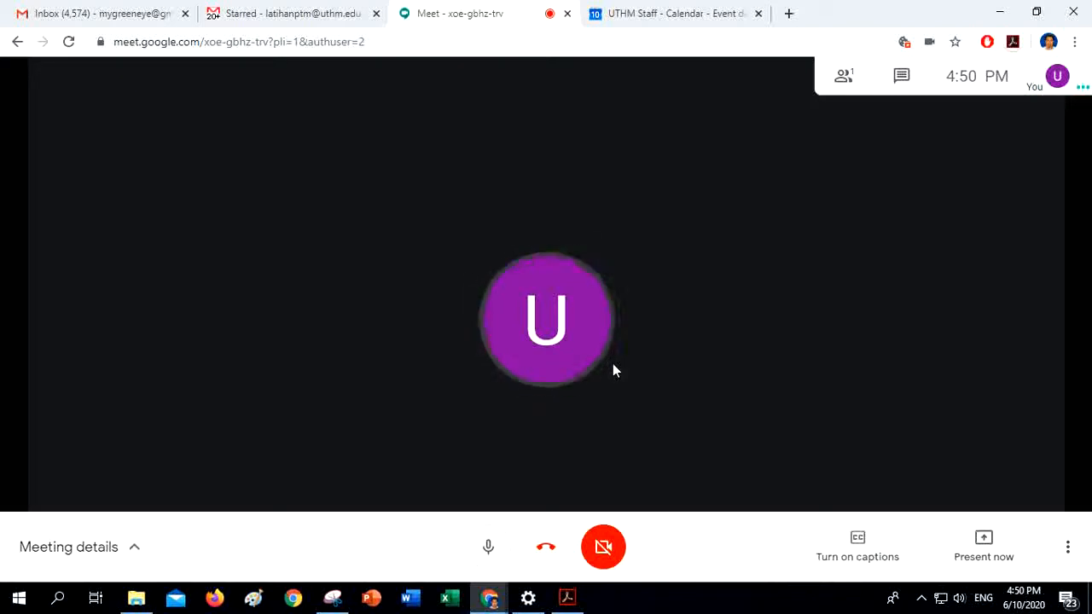
{"action": "left_click", "coordinate": [545, 551]}
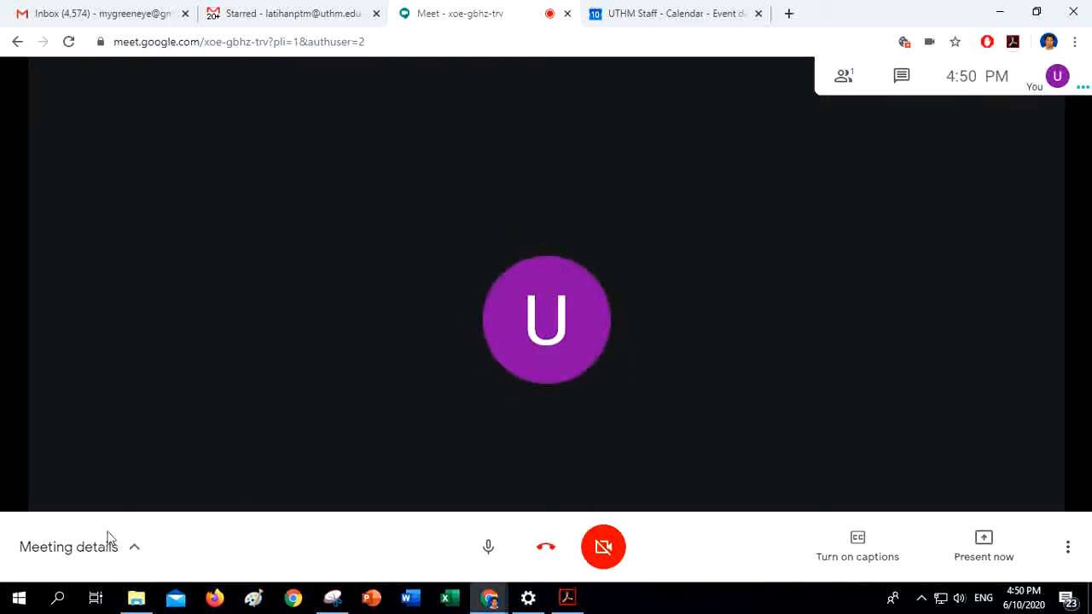
Step: Show the participant list, switch the side panel to chat, and turn on live captions
{"action": "left_click", "coordinate": [845, 78]}
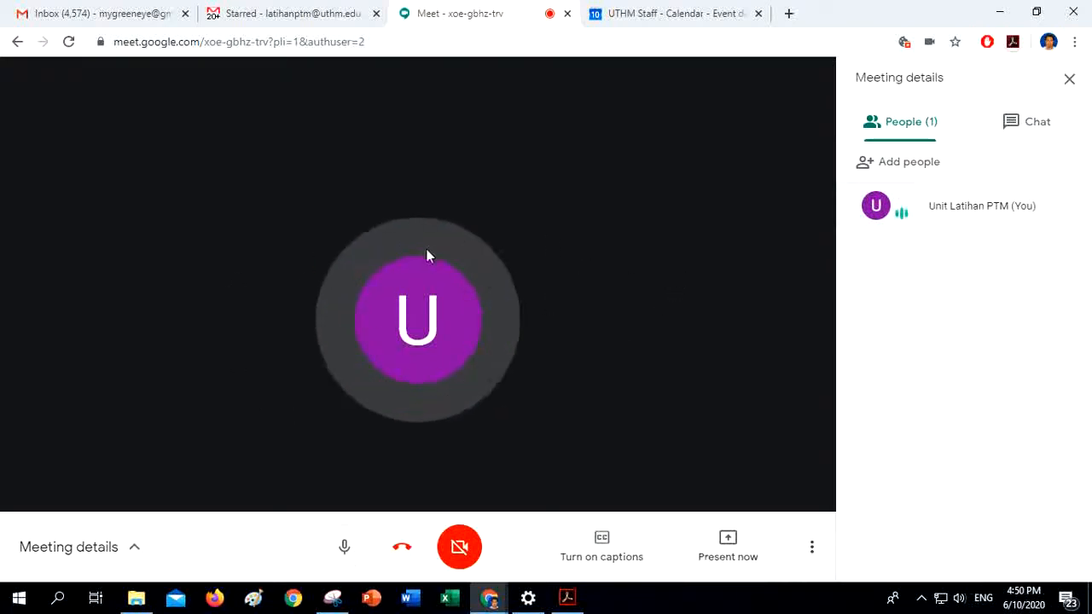
{"action": "left_click", "coordinate": [1043, 131]}
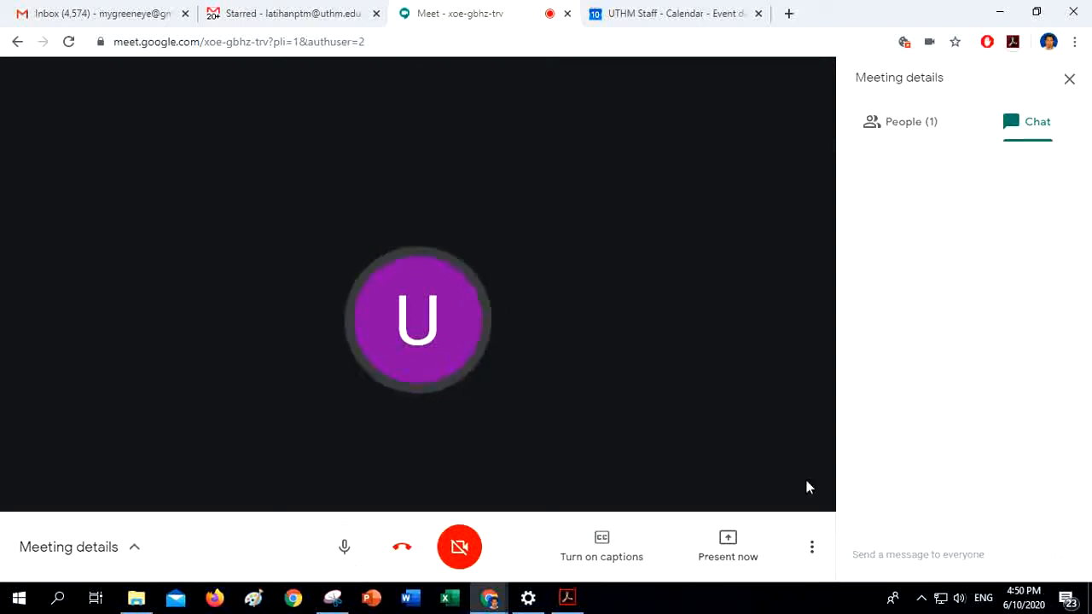
{"action": "left_click", "coordinate": [603, 544]}
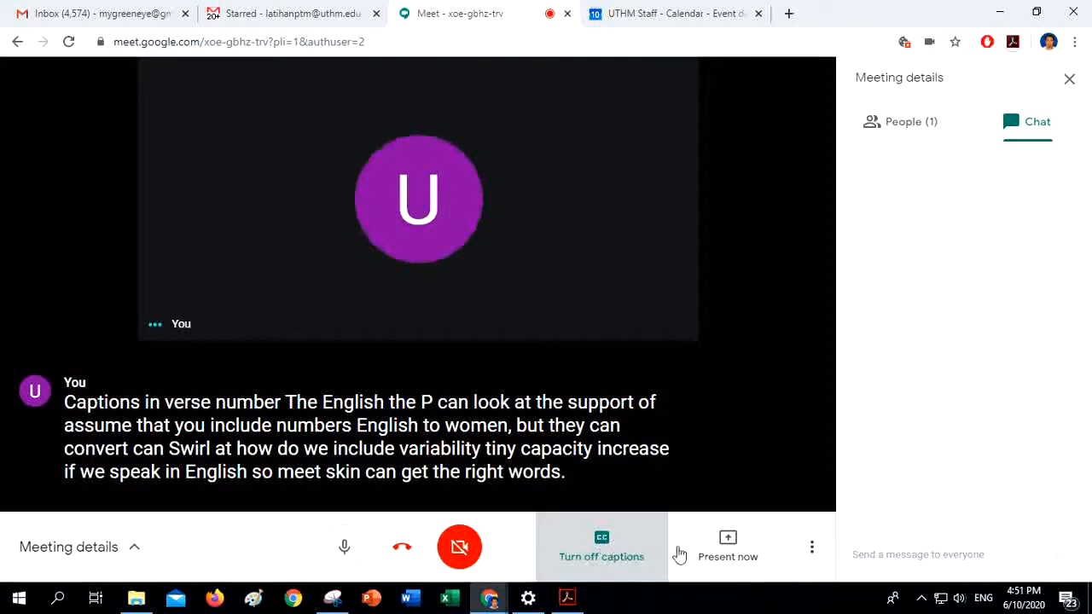
Step: Turn live captions off and bring up the Present now sharing choices
{"action": "left_click", "coordinate": [614, 555]}
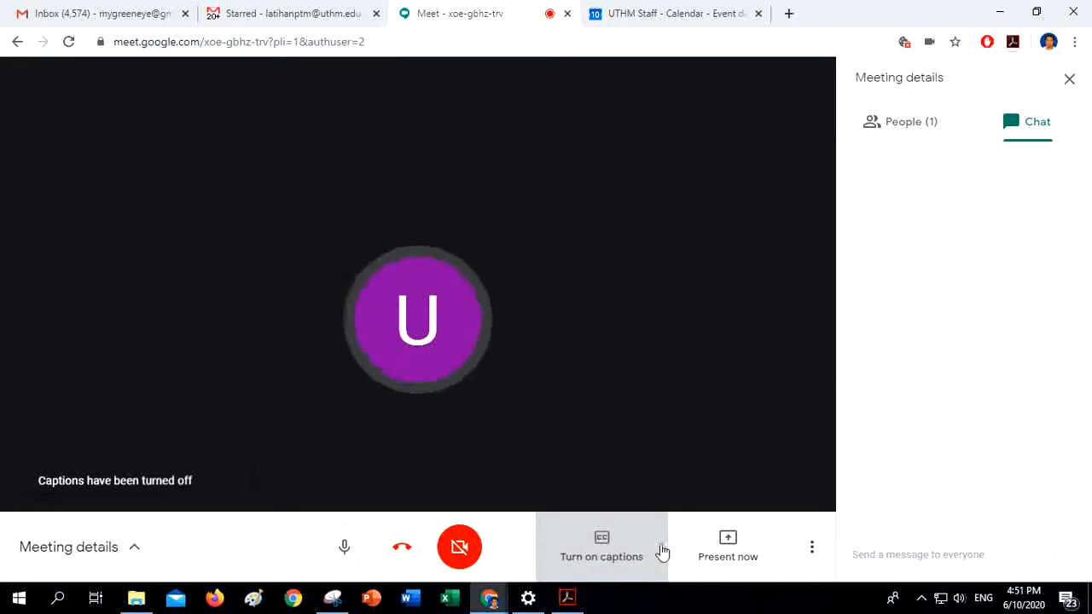
{"action": "left_click", "coordinate": [728, 543]}
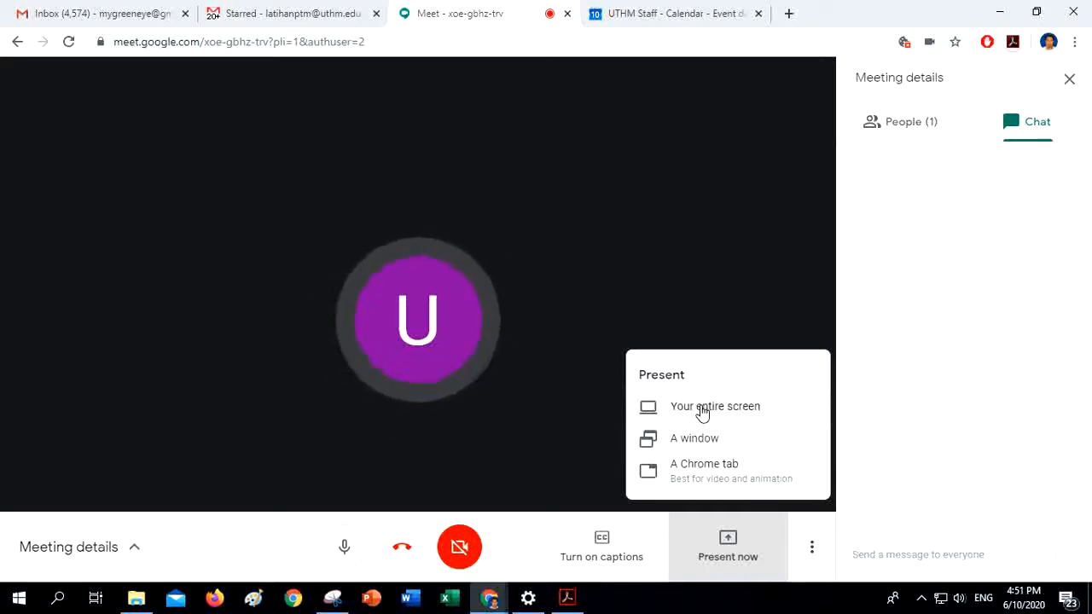
Step: Share the Gmail Inbox Chrome tab to the meeting, then stop presenting it
{"action": "left_click", "coordinate": [716, 471]}
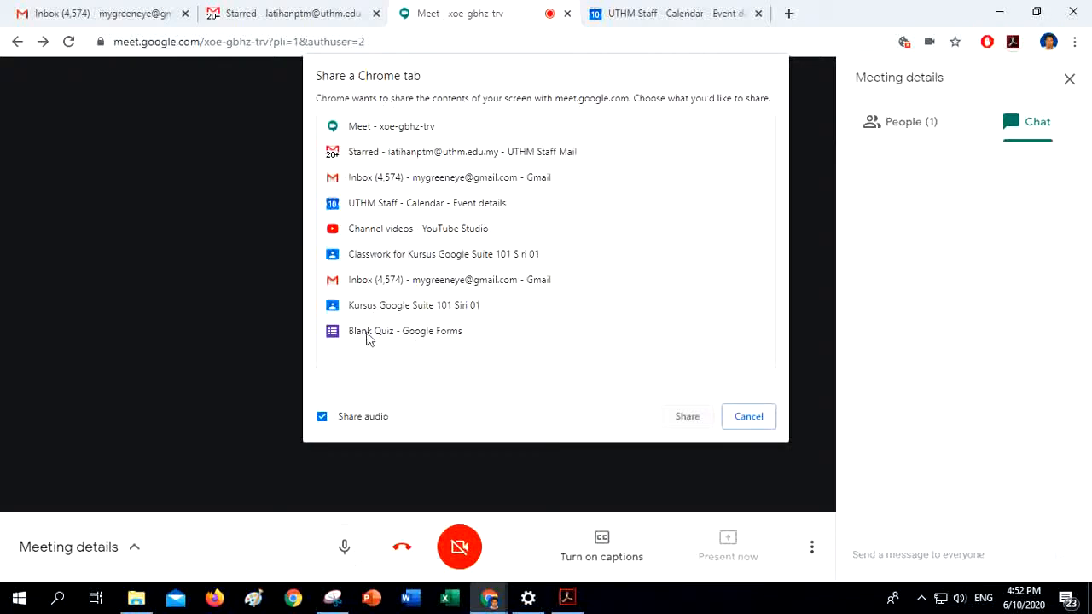
{"action": "left_click", "coordinate": [372, 286]}
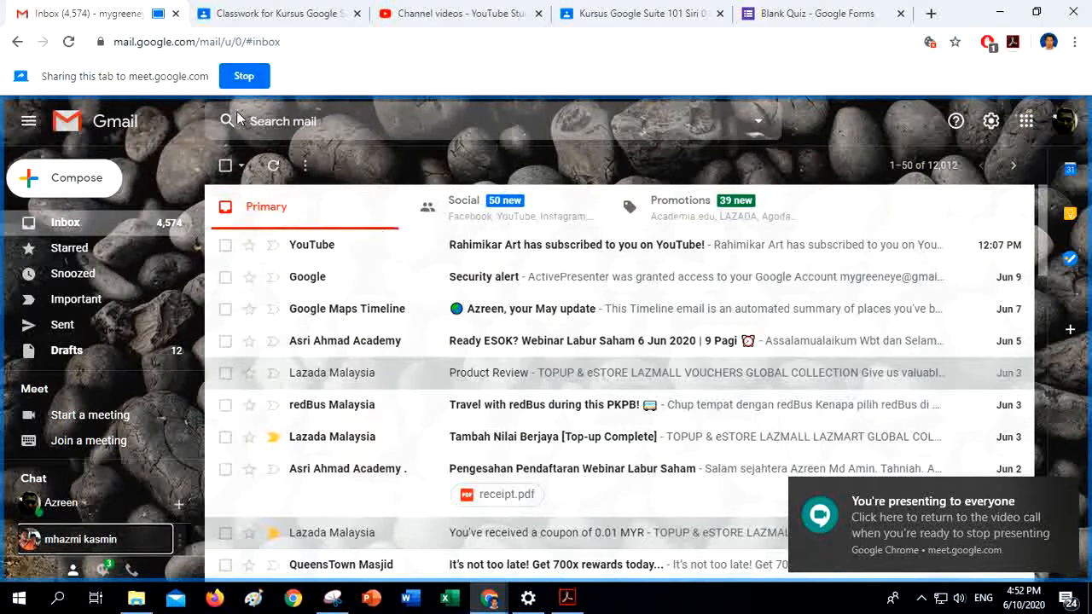
{"action": "left_click", "coordinate": [243, 77]}
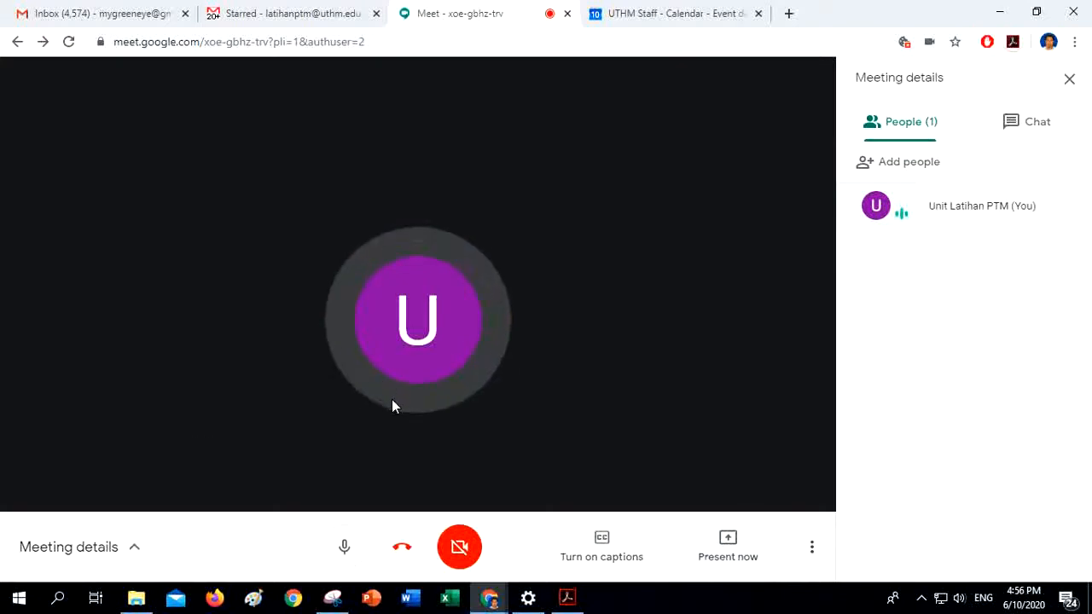
Step: Copy the meeting's joining info from Meeting details and check its Attachments tab
{"action": "left_click", "coordinate": [135, 551]}
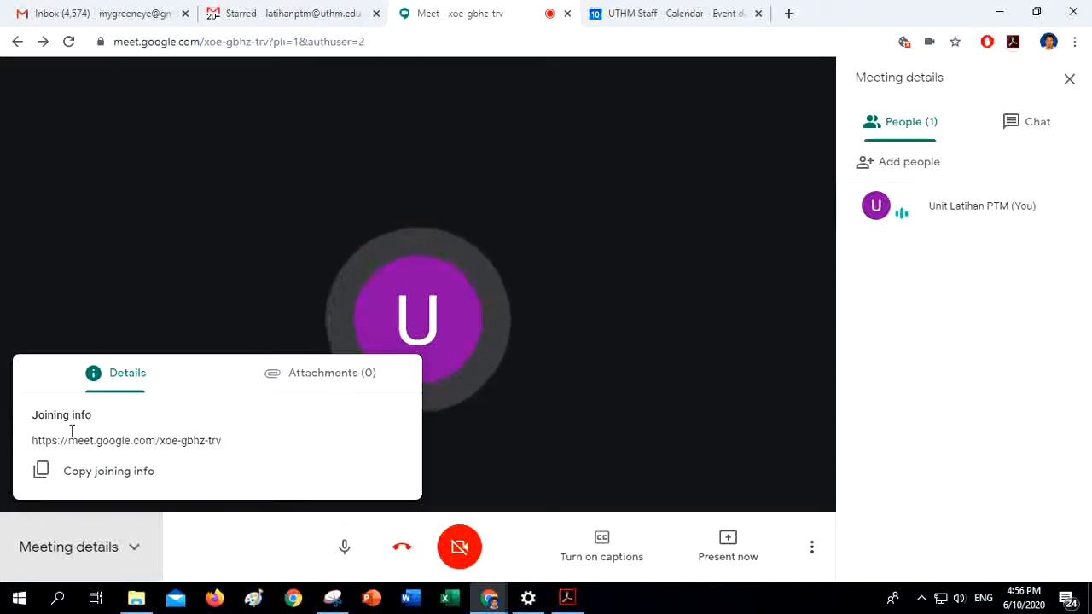
{"action": "left_click", "coordinate": [84, 476]}
{"action": "left_click", "coordinate": [312, 385]}
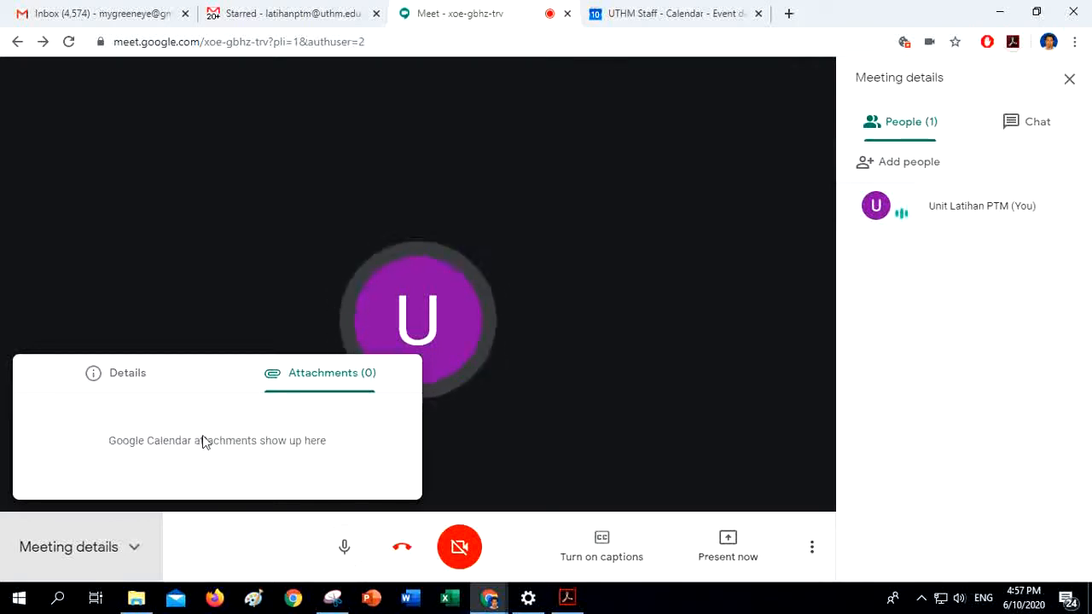
{"action": "left_click", "coordinate": [945, 384]}
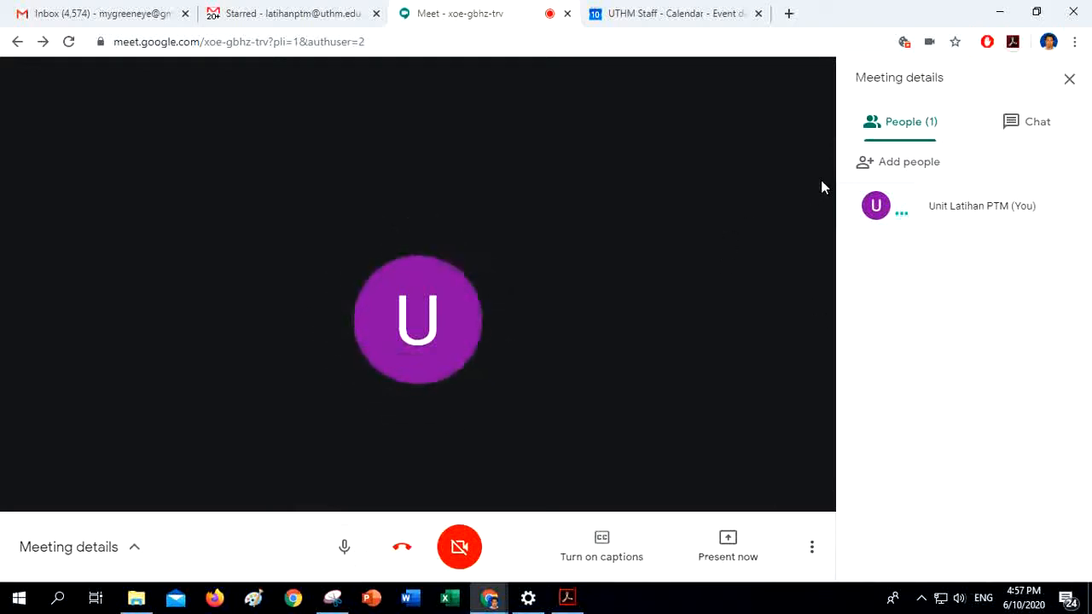
{"action": "left_click", "coordinate": [811, 551]}
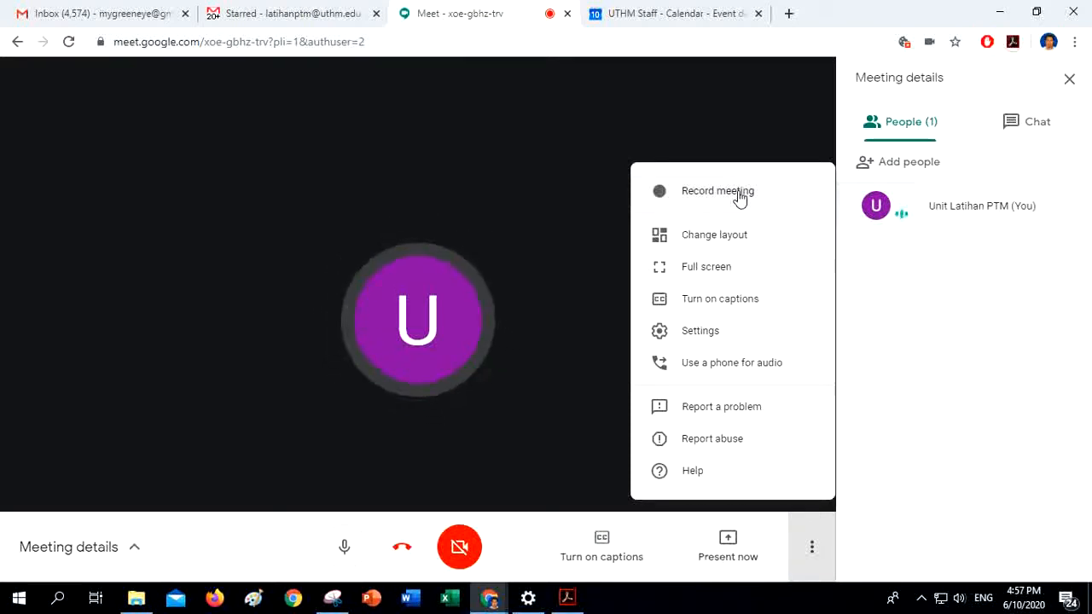
Step: Switch the call layout to Sidebar, then change it to Tiled
{"action": "left_click", "coordinate": [737, 244]}
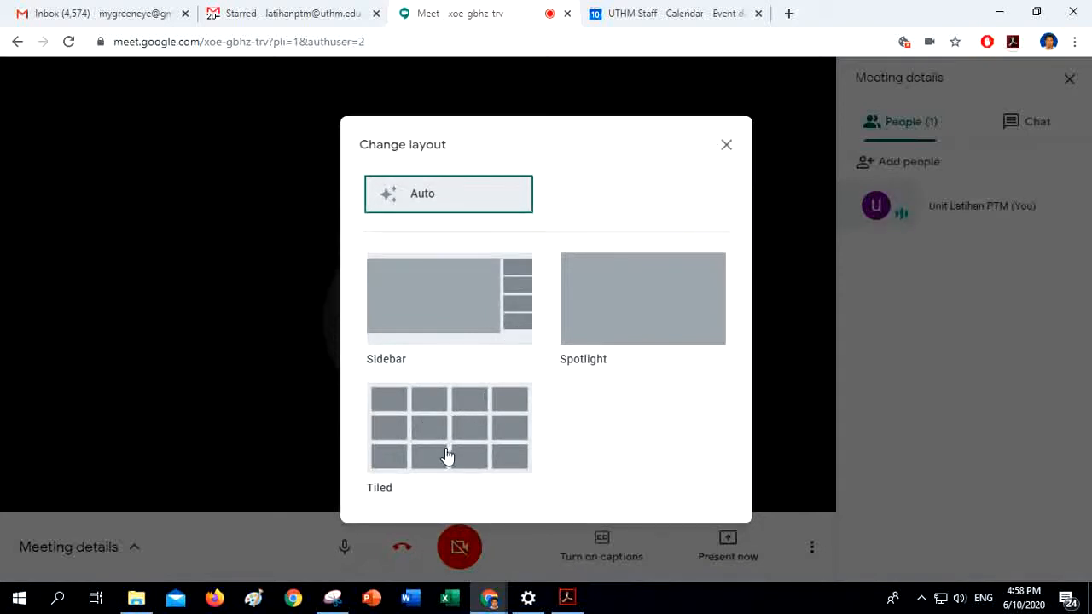
{"action": "left_click", "coordinate": [472, 307]}
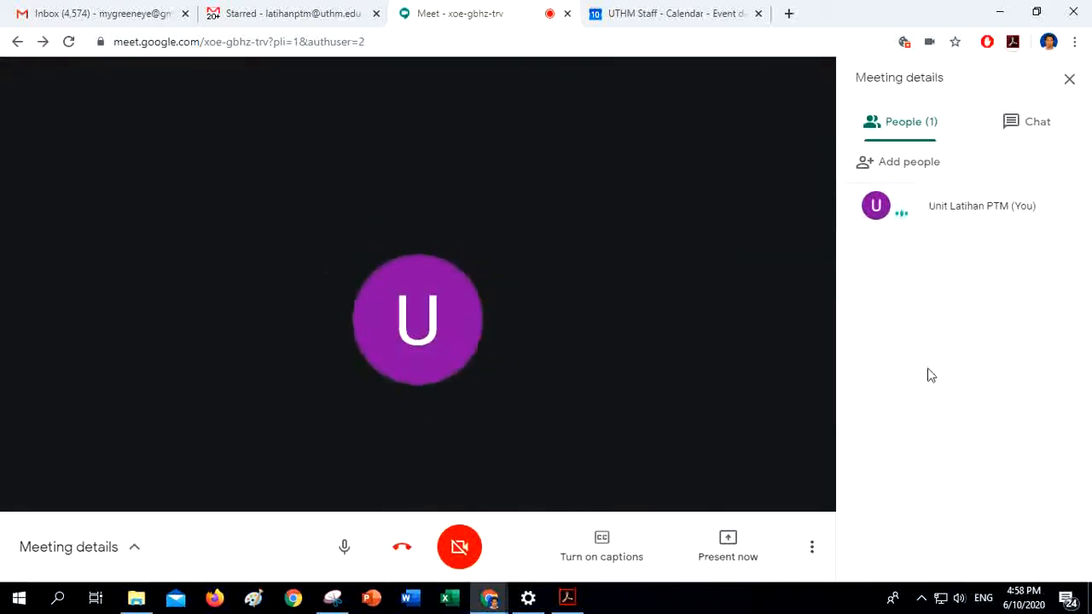
{"action": "left_click", "coordinate": [808, 548]}
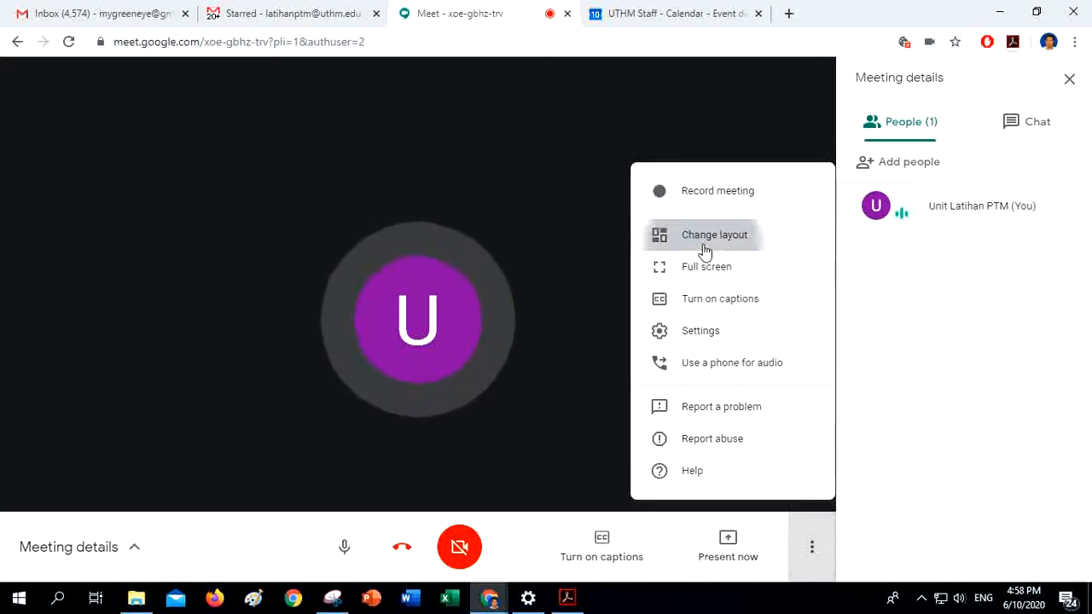
{"action": "left_click", "coordinate": [691, 248]}
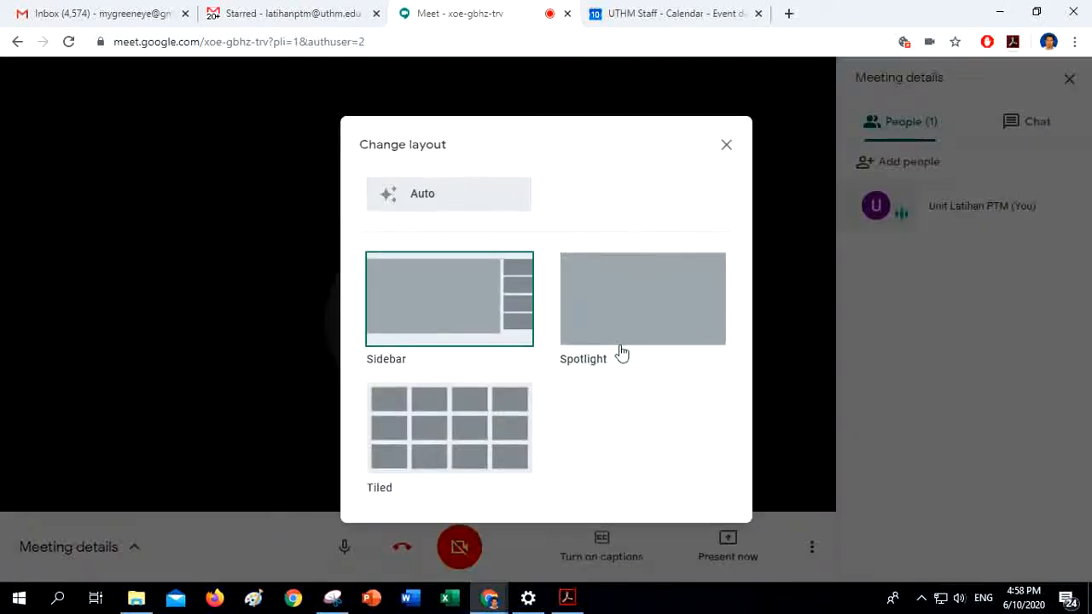
{"action": "left_click", "coordinate": [475, 448]}
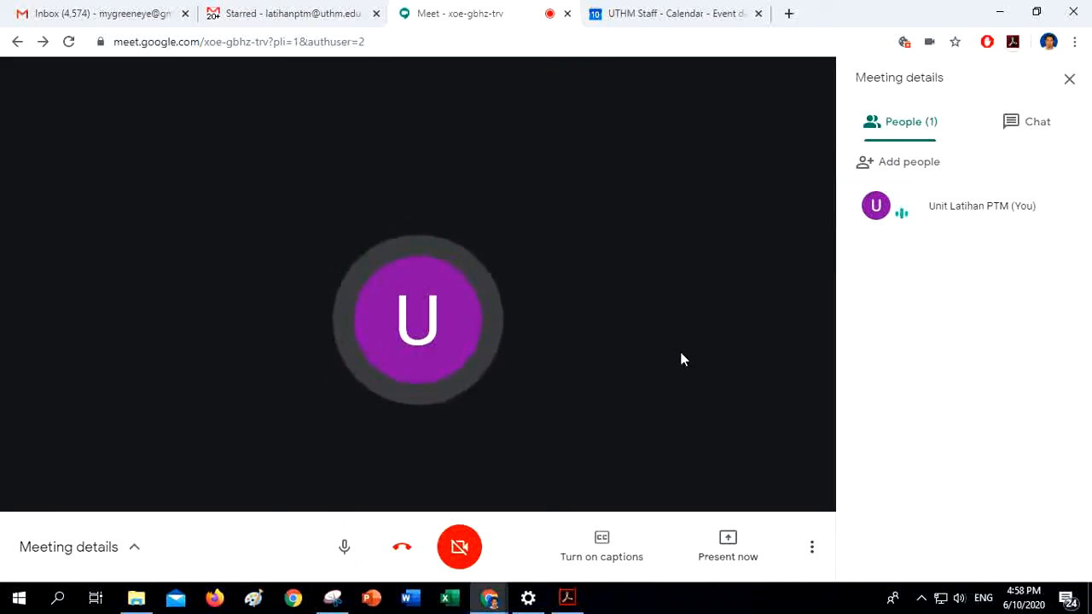
Step: Reopen the layout chooser and close it without changing the Tiled layout
{"action": "left_click", "coordinate": [812, 547]}
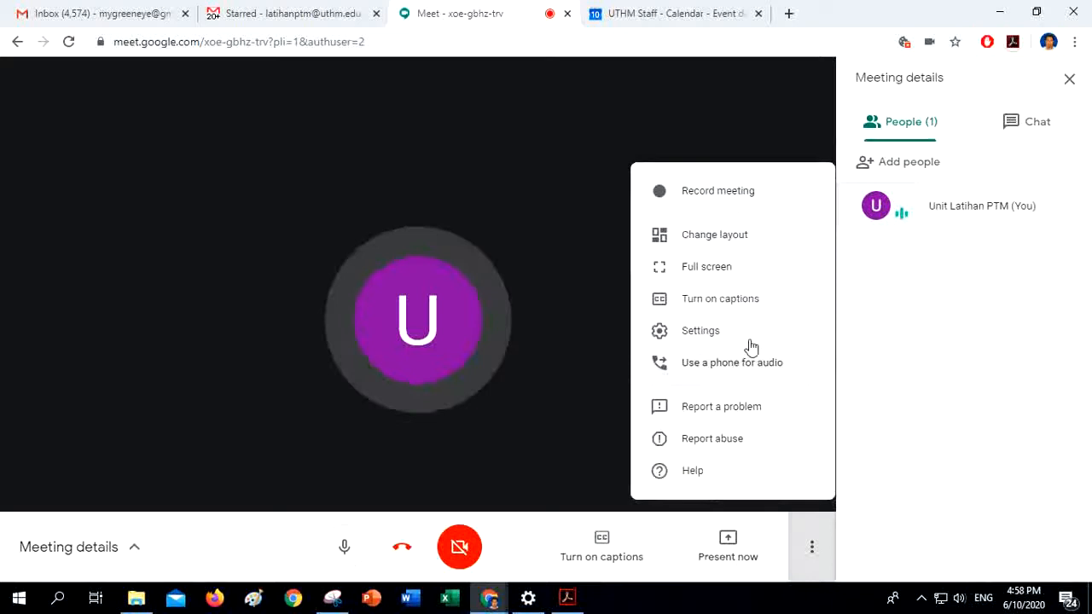
{"action": "left_click", "coordinate": [716, 242]}
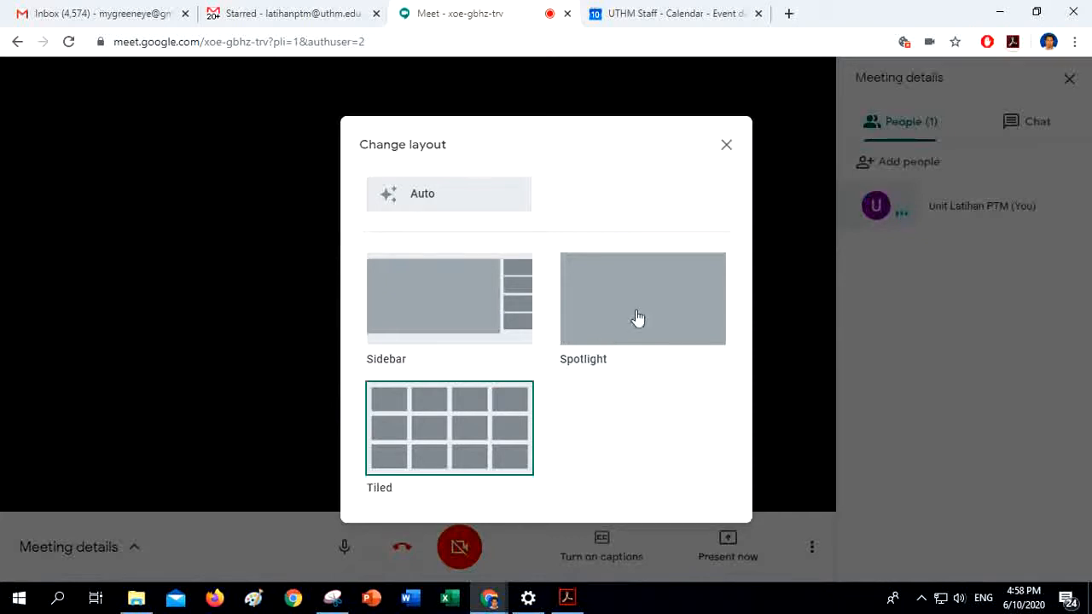
{"action": "left_click", "coordinate": [725, 146]}
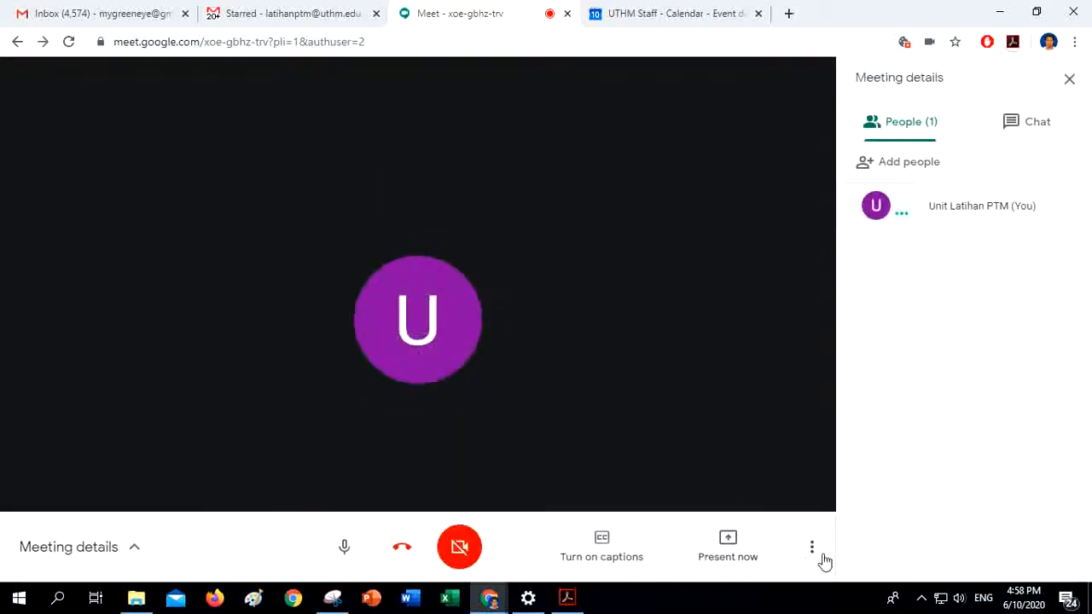
{"action": "left_click", "coordinate": [815, 547]}
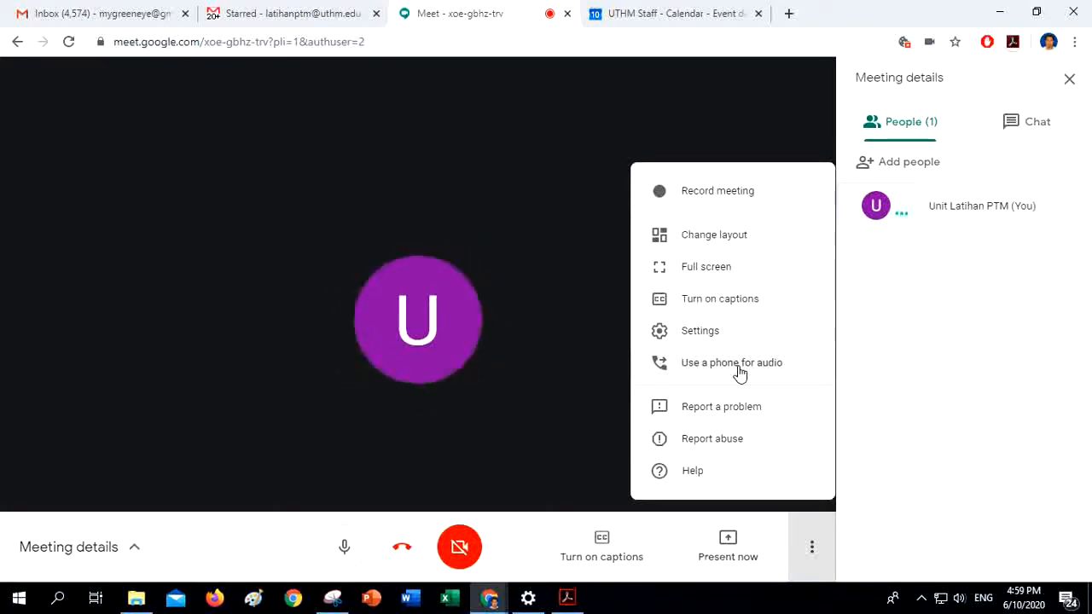
Step: Close the More options menu so the one-person participant list shows again
{"action": "left_click", "coordinate": [906, 359]}
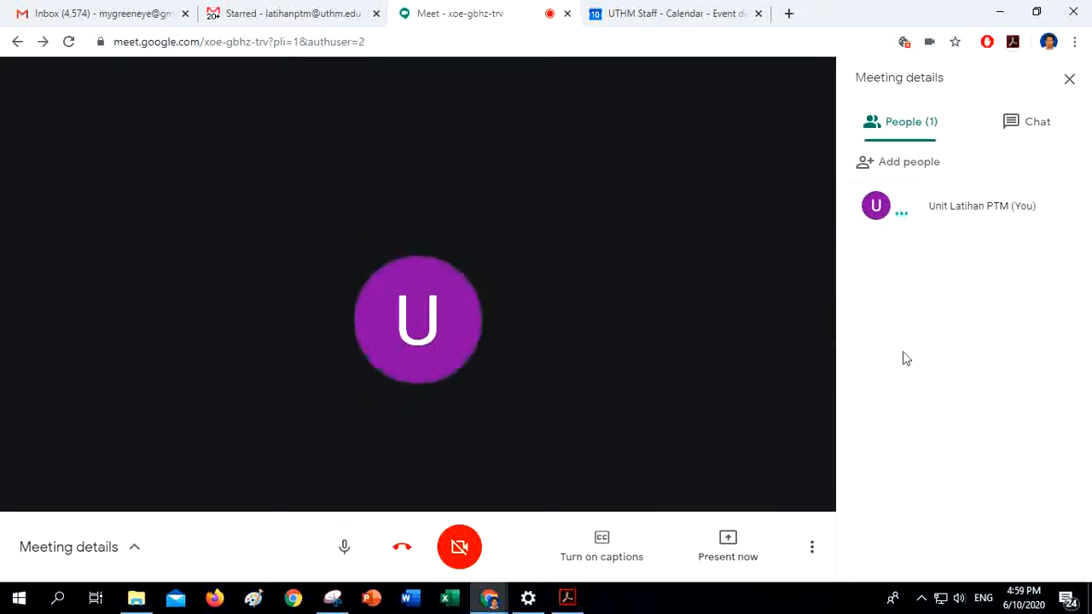